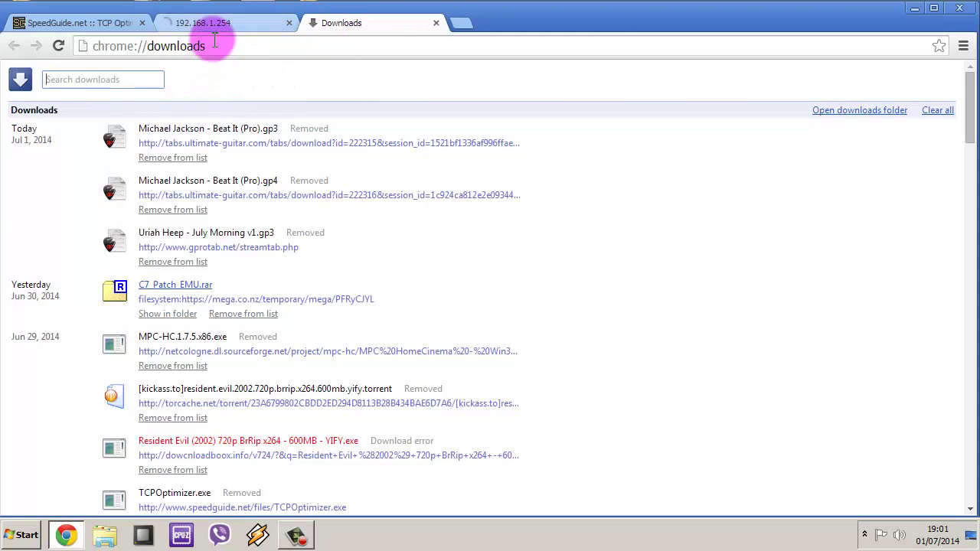
Open the ZXHN H108L router login page and enter the router user name.
left_click(206, 24)
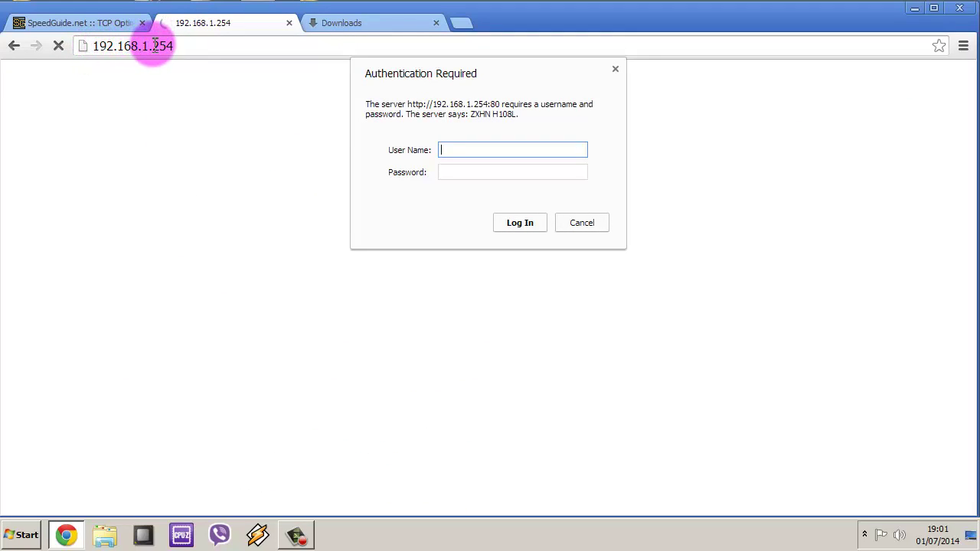
type("in")
left_click(492, 177)
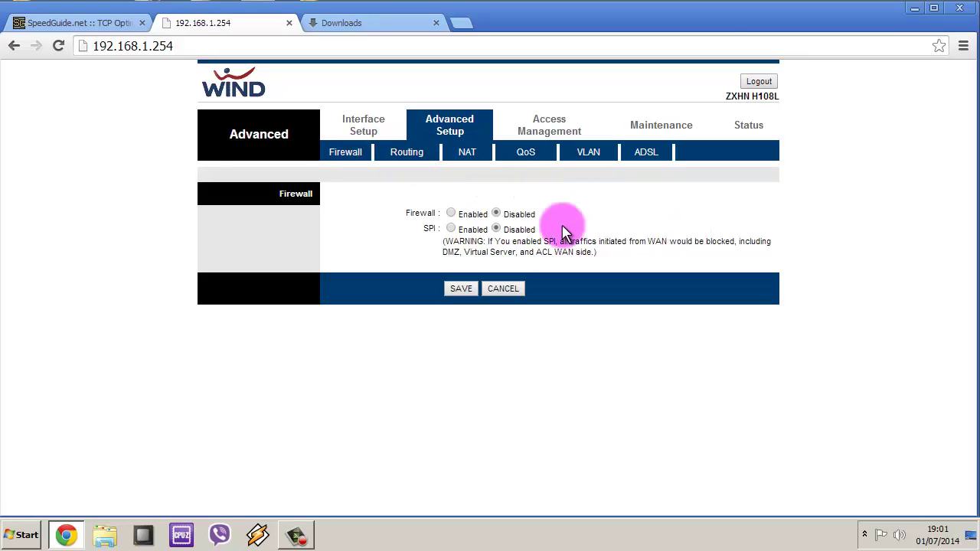
left_click(331, 157)
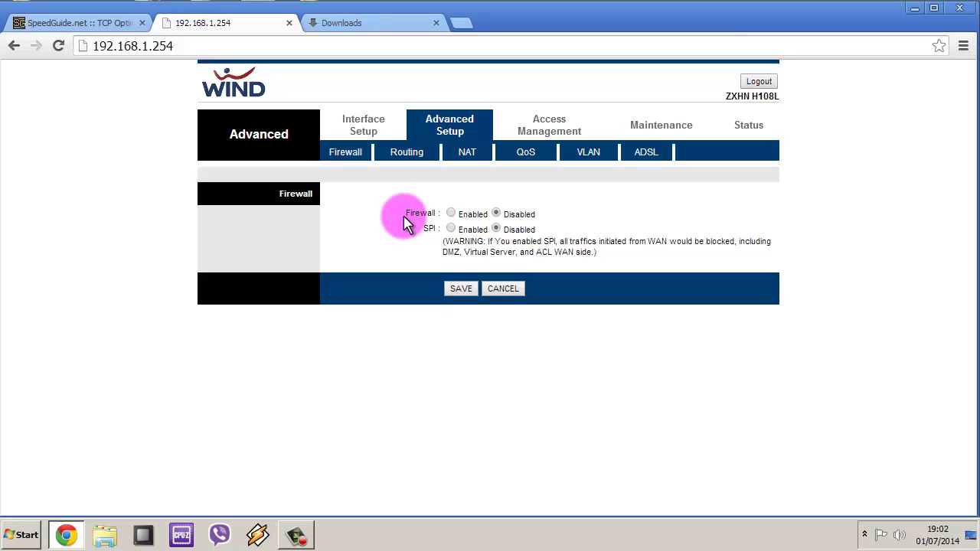
Open the QoS page under Advanced Setup and scroll through its rule settings.
left_click(534, 164)
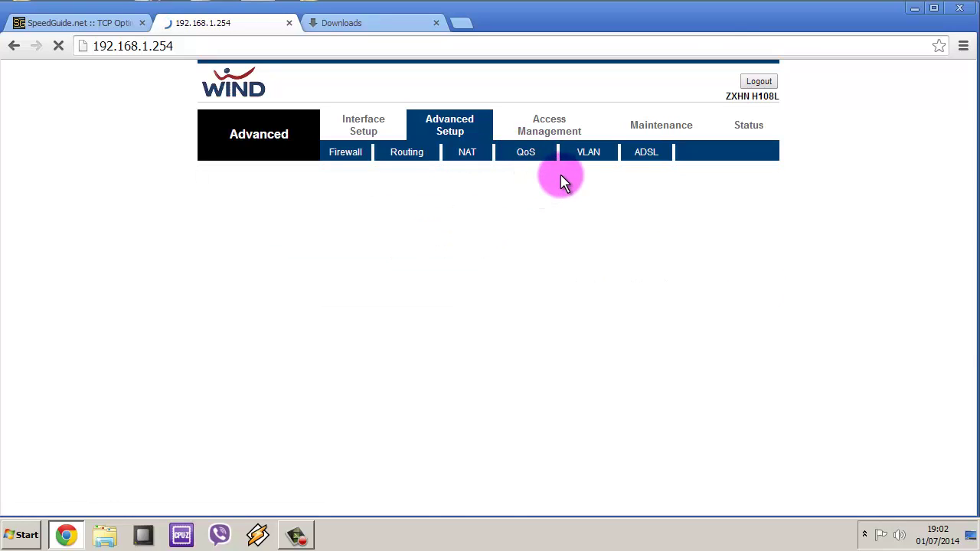
scroll(689, 303, "down", 3)
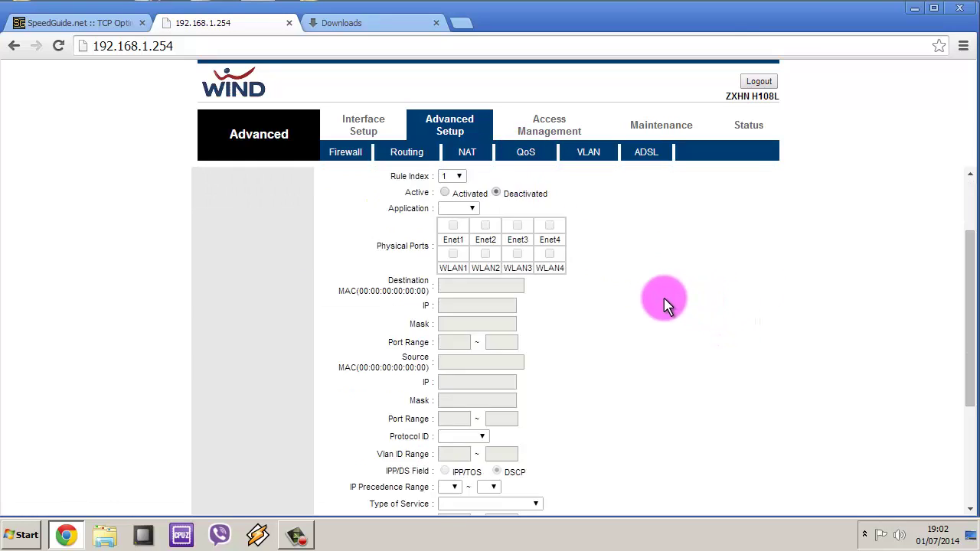
scroll(727, 300, "up", 3)
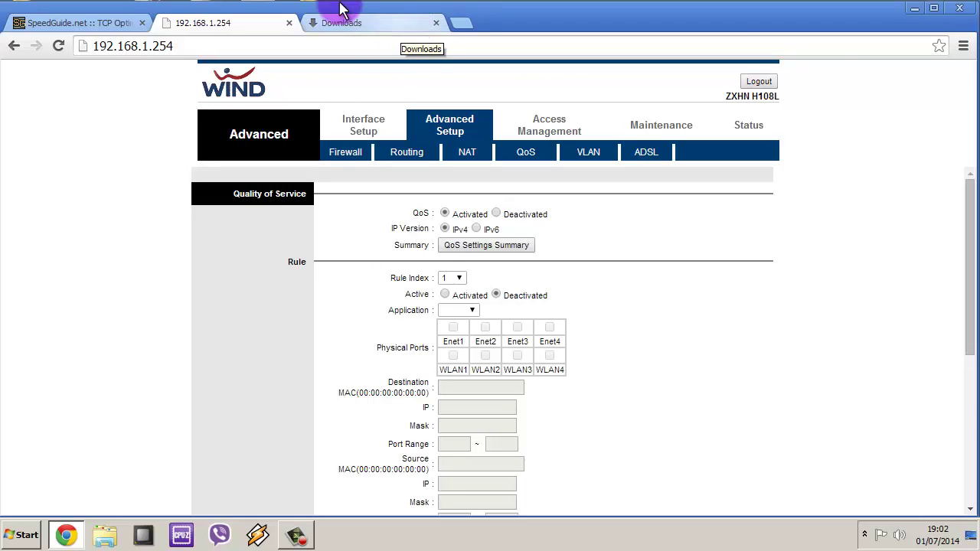
Return to the SpeedGuide.net TCP Optimizer downloads page and reveal the hidden tray icons.
left_click(108, 24)
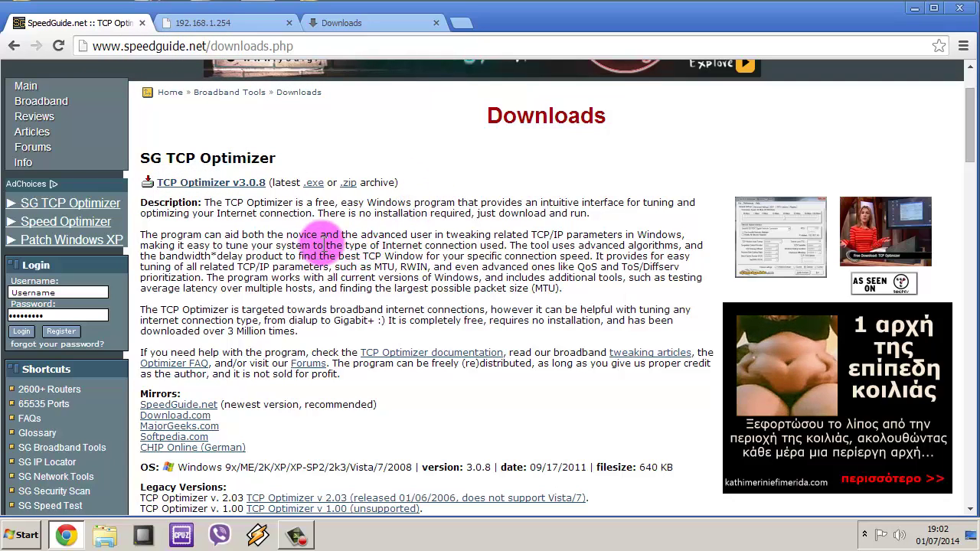
scroll(359, 214, "down", 3)
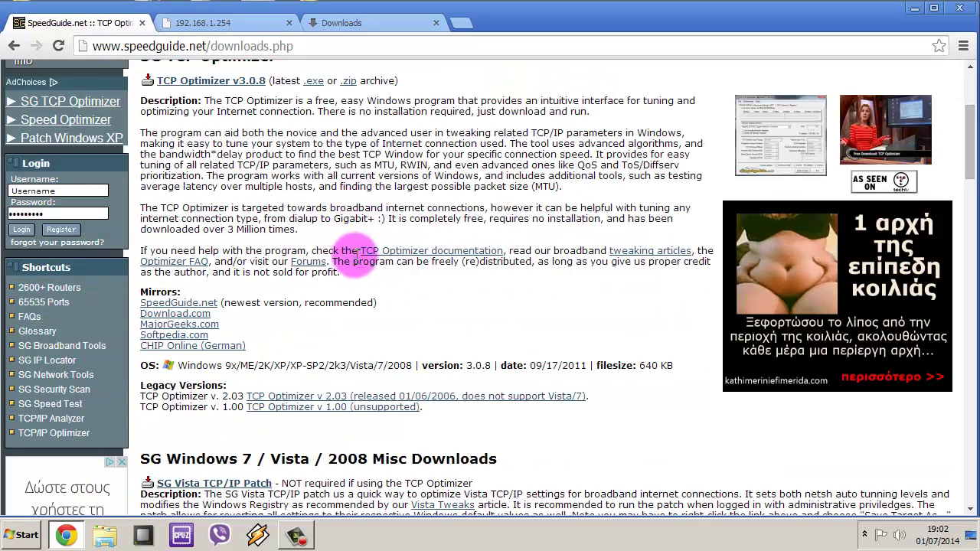
scroll(460, 251, "up", 3)
left_click(864, 534)
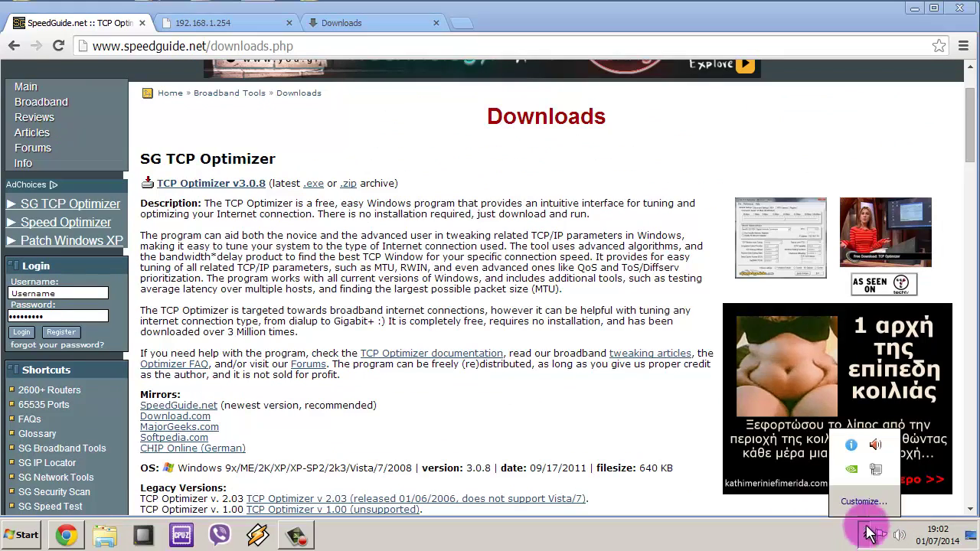
Check ESET NOD32's Update status and Setup protection settings, then return to Chrome.
left_click(852, 445)
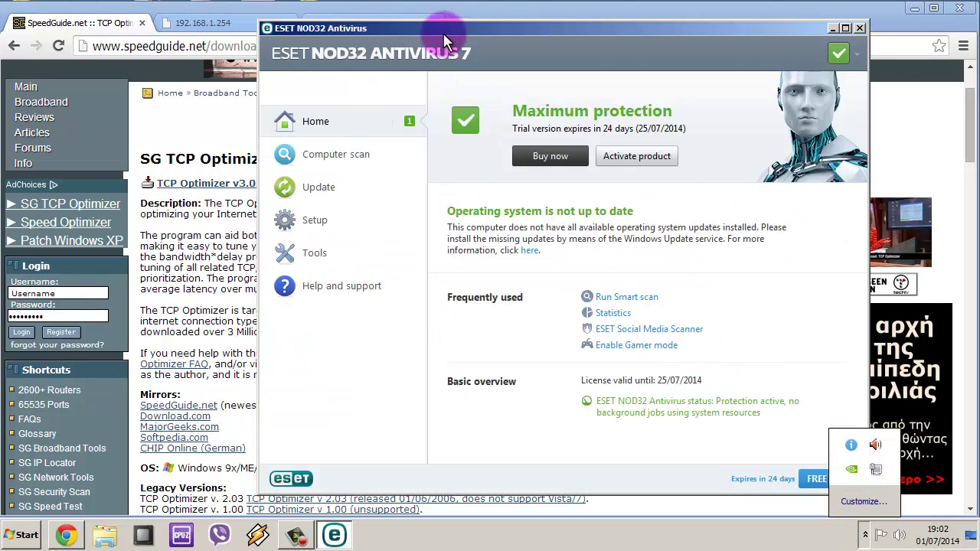
left_click(413, 59)
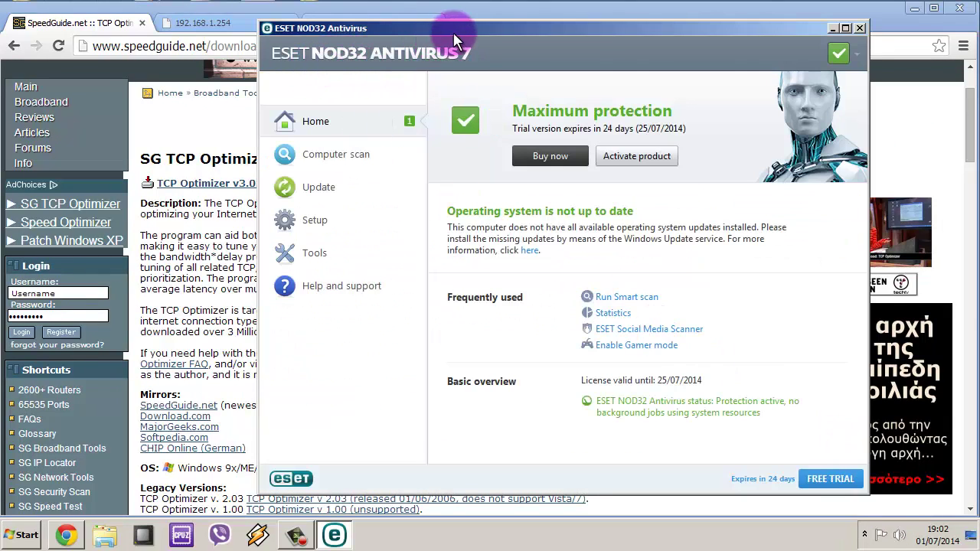
left_click_drag(450, 31, 418, 37)
left_click(285, 199)
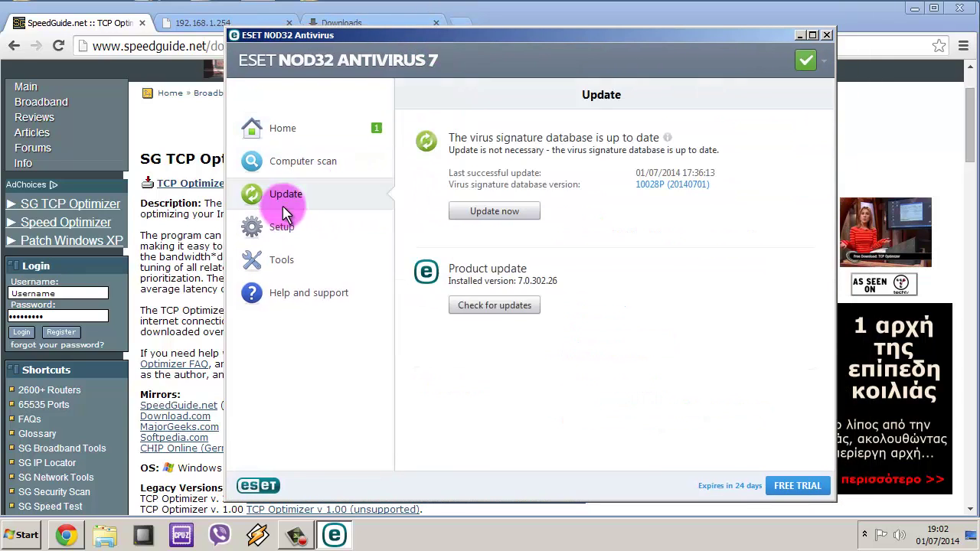
left_click(284, 228)
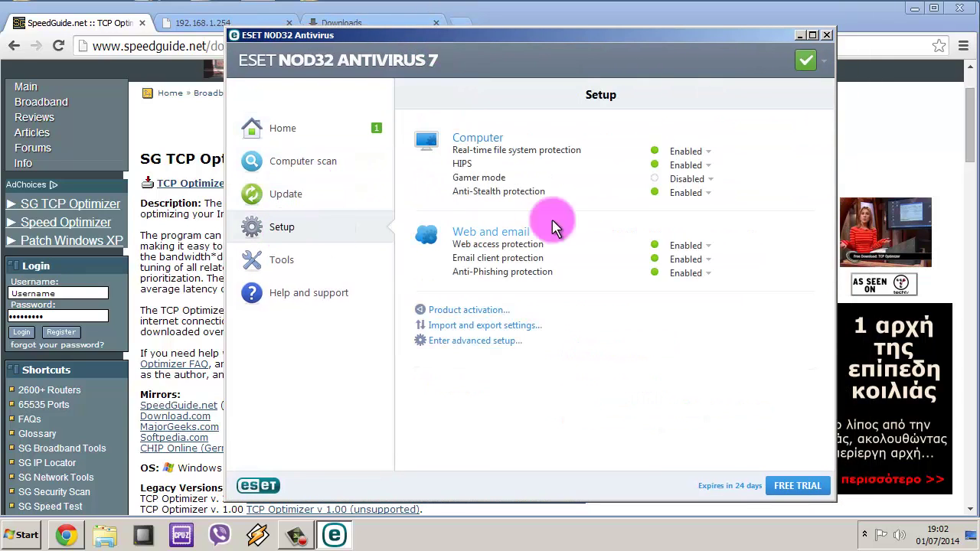
left_click(523, 23)
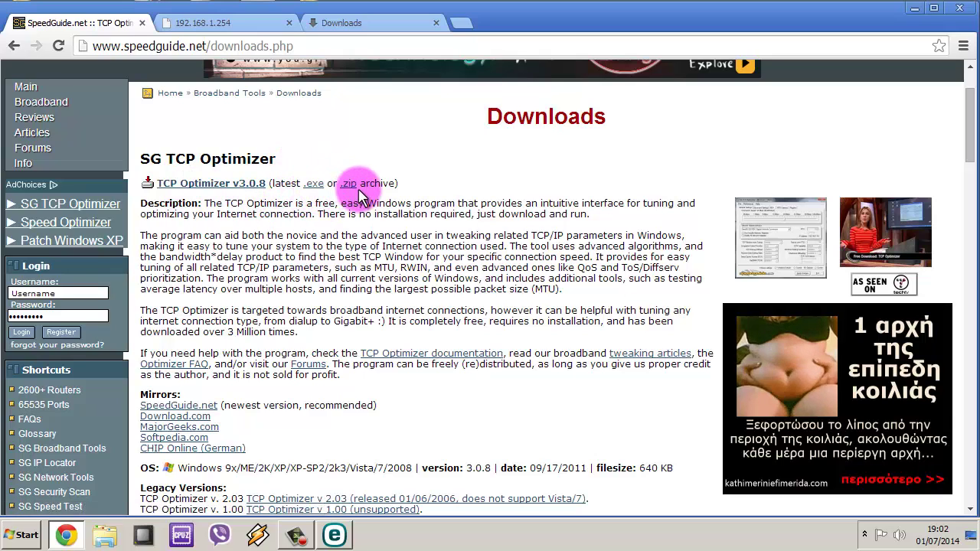
Download TCPOptimizer.exe and save it to the Desktop.
left_click(316, 184)
left_click(55, 101)
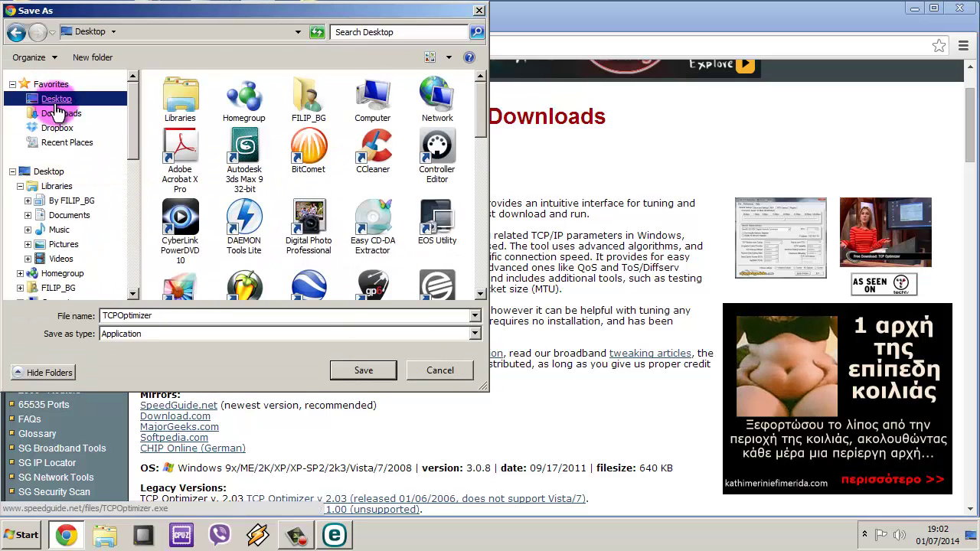
left_click(357, 374)
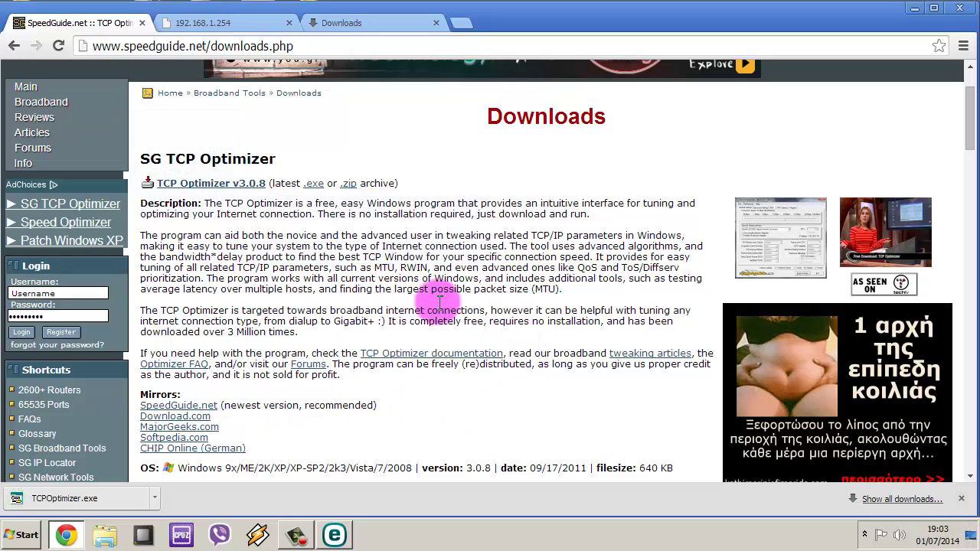
Read through the TCP Optimizer v3.0.8 description on the Downloads page.
left_click_drag(242, 258, 326, 268)
scroll(394, 263, "down", 3)
left_click(240, 205)
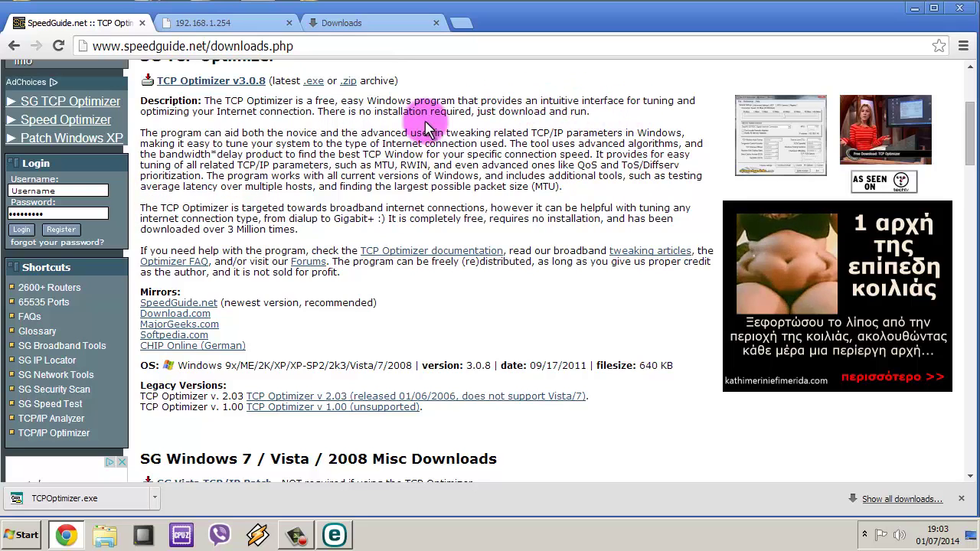
left_click_drag(197, 111, 274, 108)
left_click(274, 107)
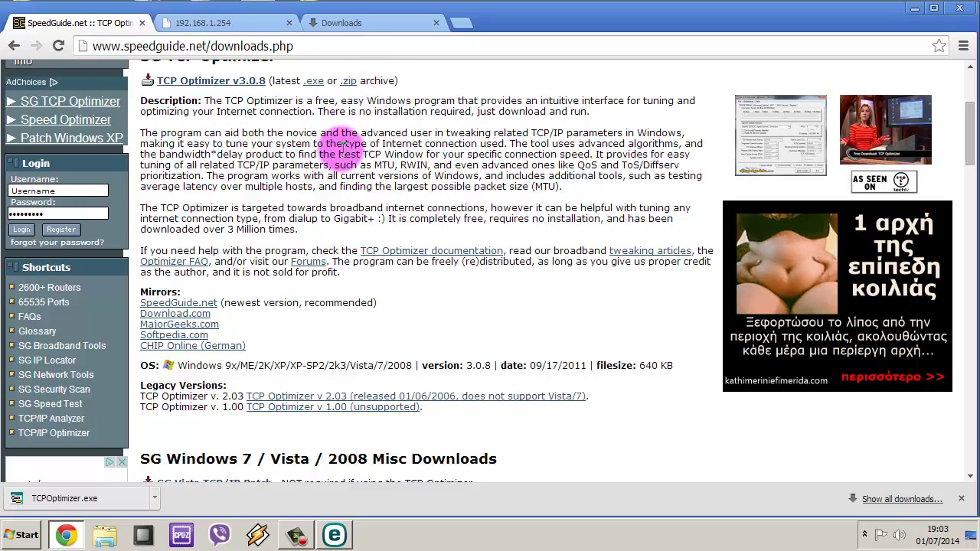
scroll(344, 148, "down", 1)
scroll(247, 364, "up", 1)
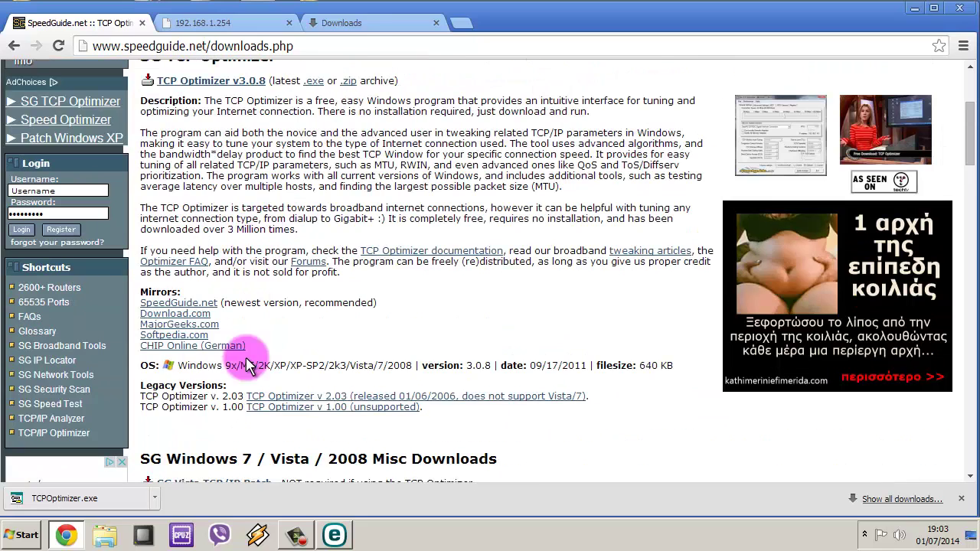
Launch the downloaded TCPOptimizer.exe, allow the unverified program, and reposition its window.
left_click(80, 509)
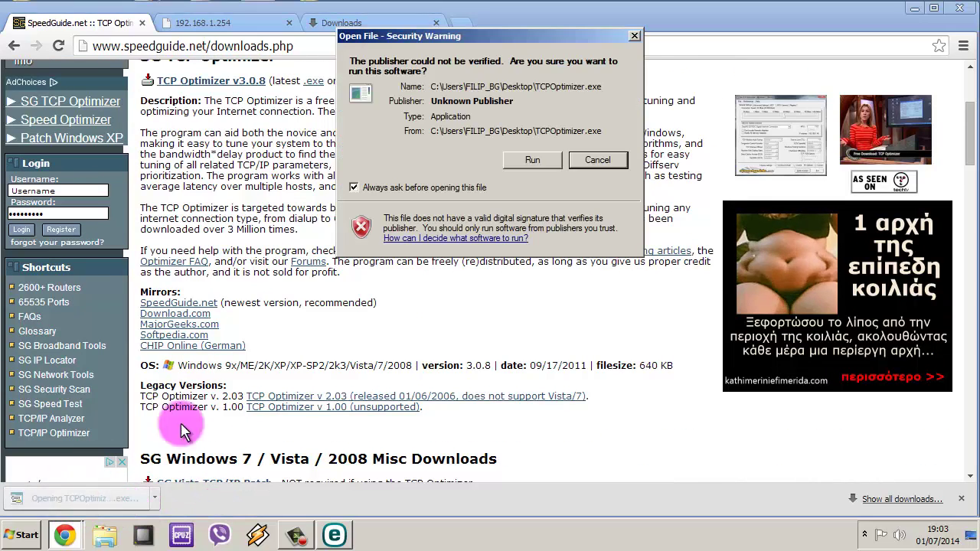
left_click(529, 161)
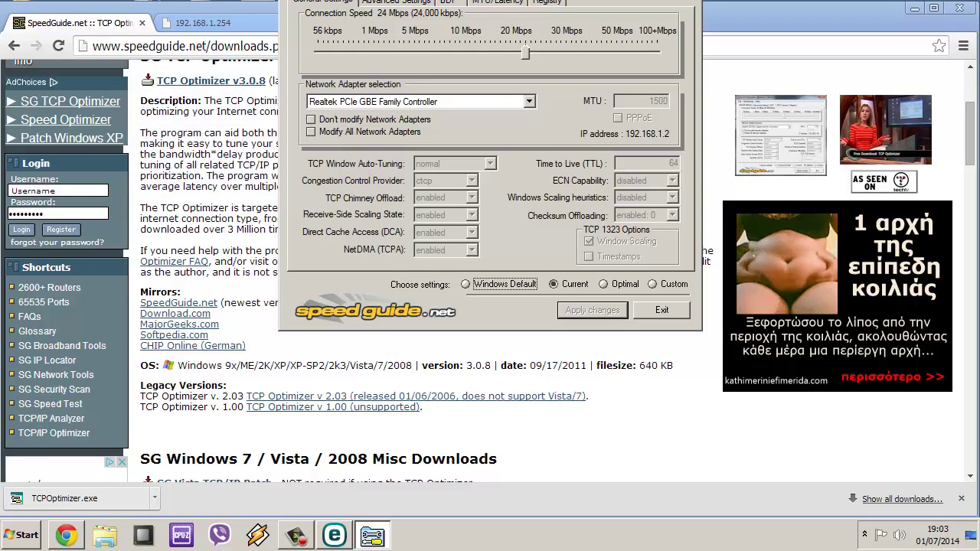
left_click_drag(402, 2, 393, 98)
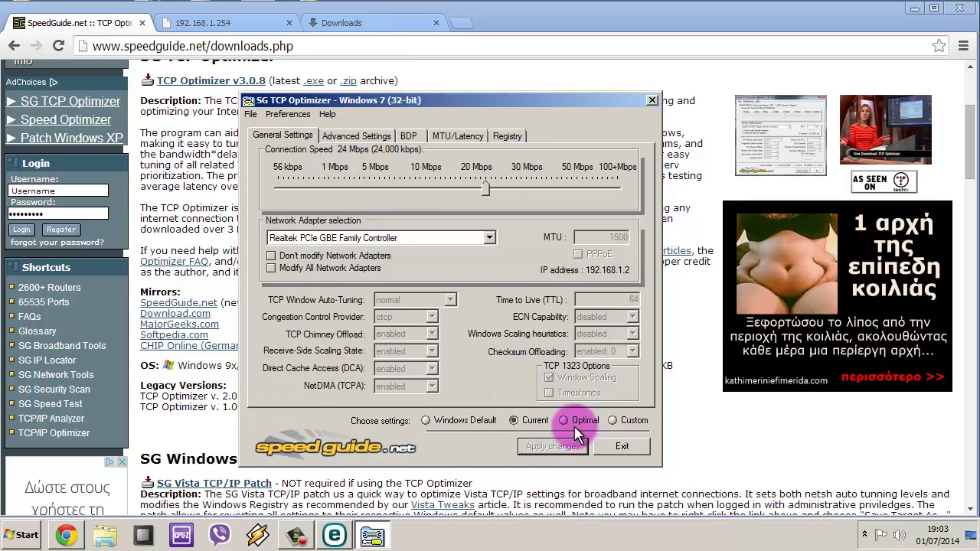
Select Custom settings, show Advanced Settings, and minimize Chrome and ESET.
left_click(613, 421)
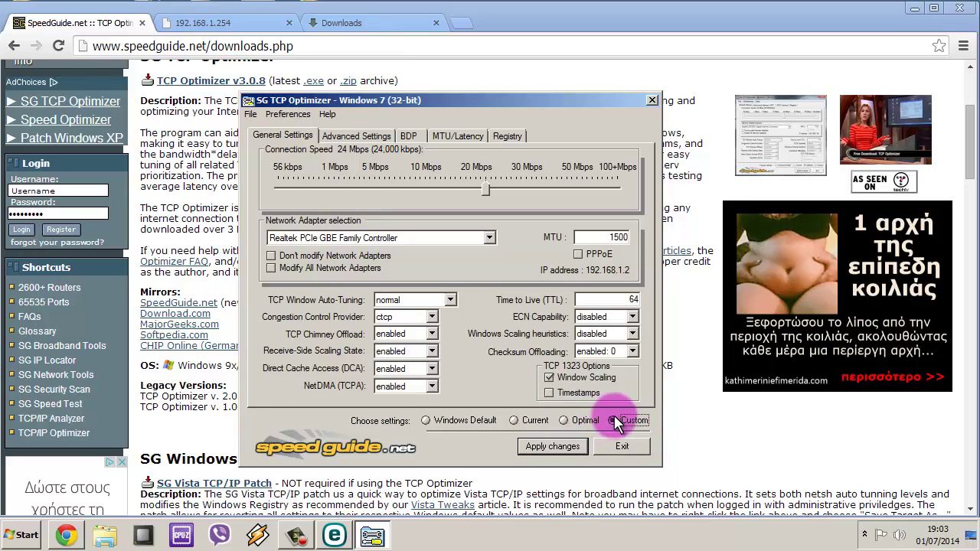
left_click(350, 141)
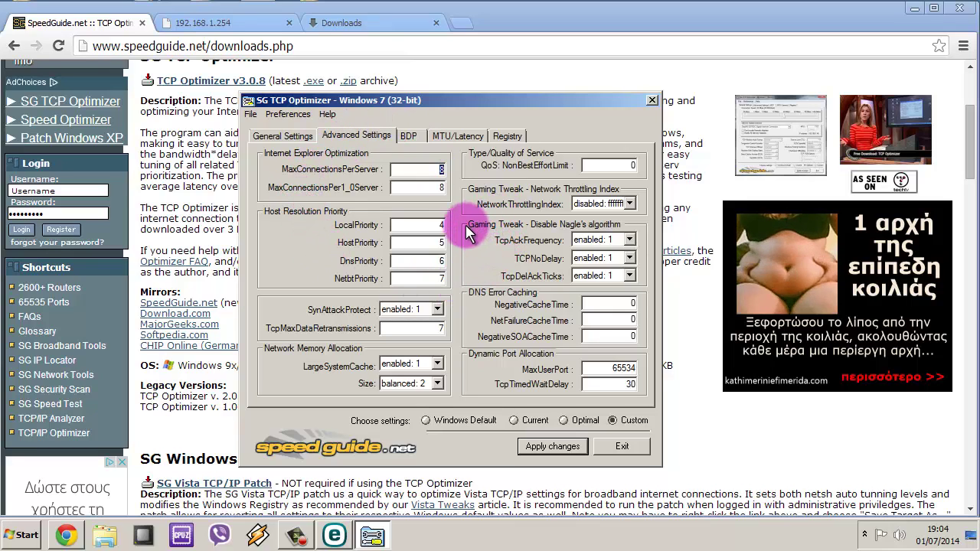
left_click(918, 19)
left_click(915, 9)
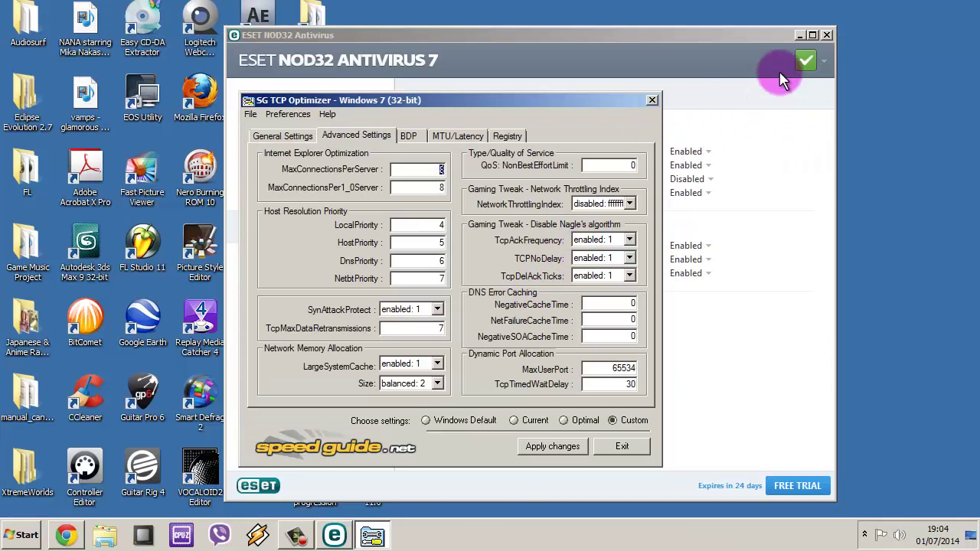
left_click(800, 36)
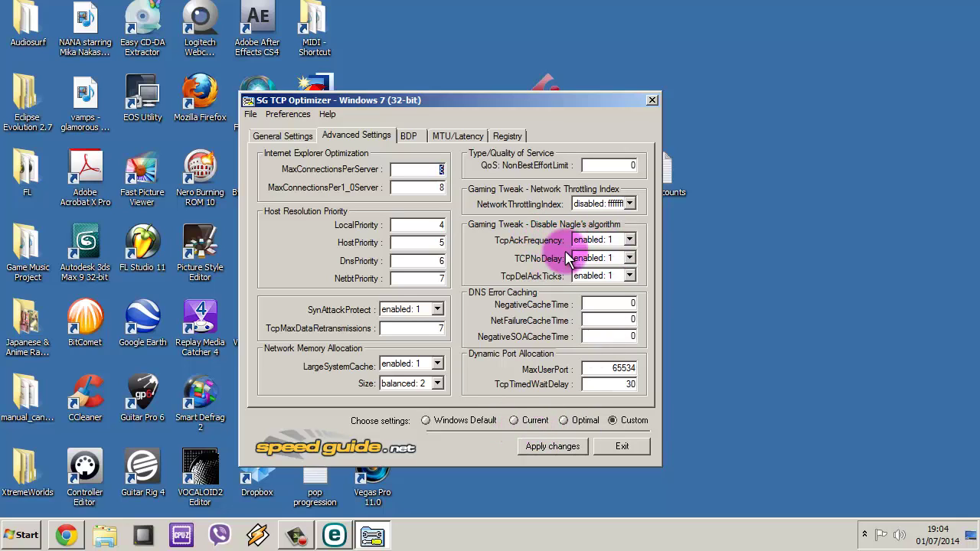
Set TcpAckFrequency, TCPNoDelay and TcpDelAckTicks each to enabled: 1.
left_click(605, 243)
left_click(612, 262)
left_click(613, 259)
left_click(605, 281)
left_click(612, 276)
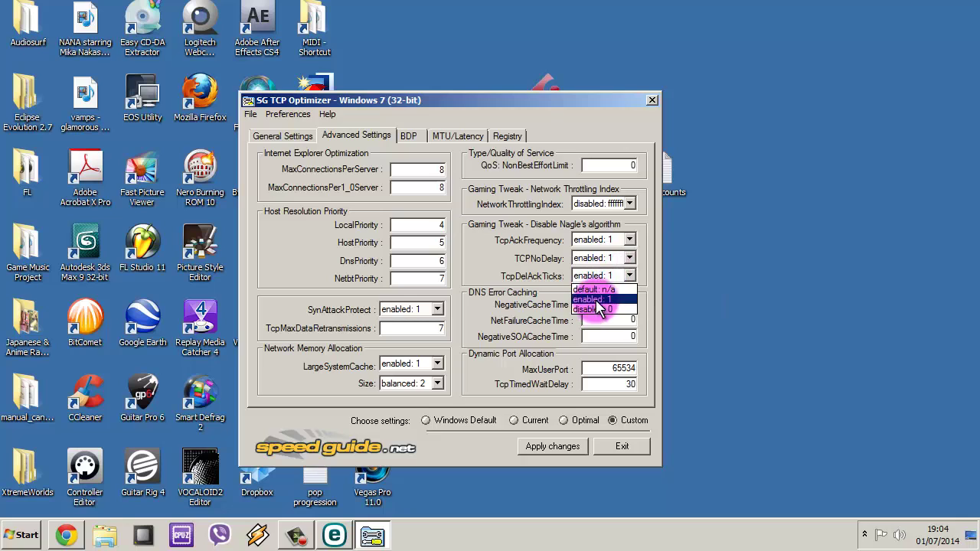
left_click(604, 298)
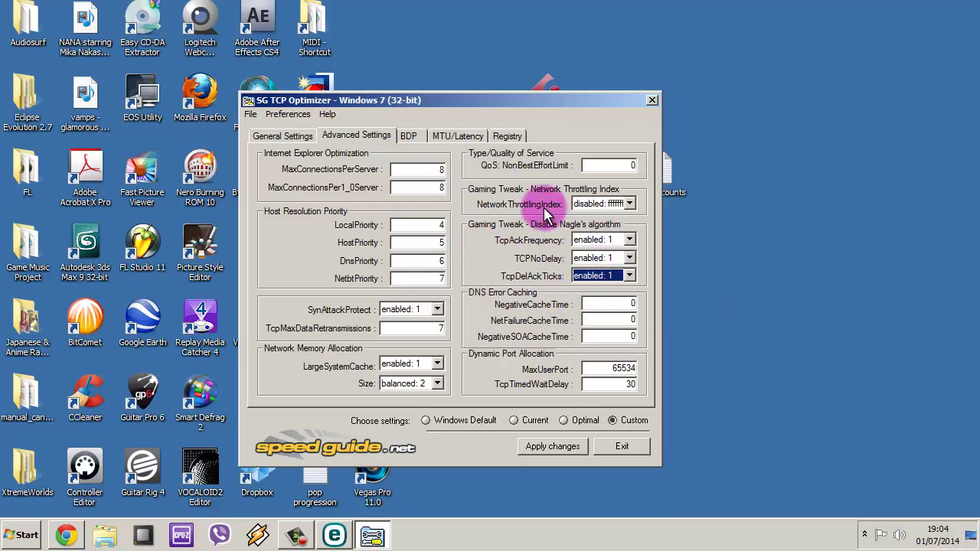
Review the General, BDP, MTU/Latency and Registry tabs, ending on Advanced Settings.
left_click(312, 138)
left_click(409, 136)
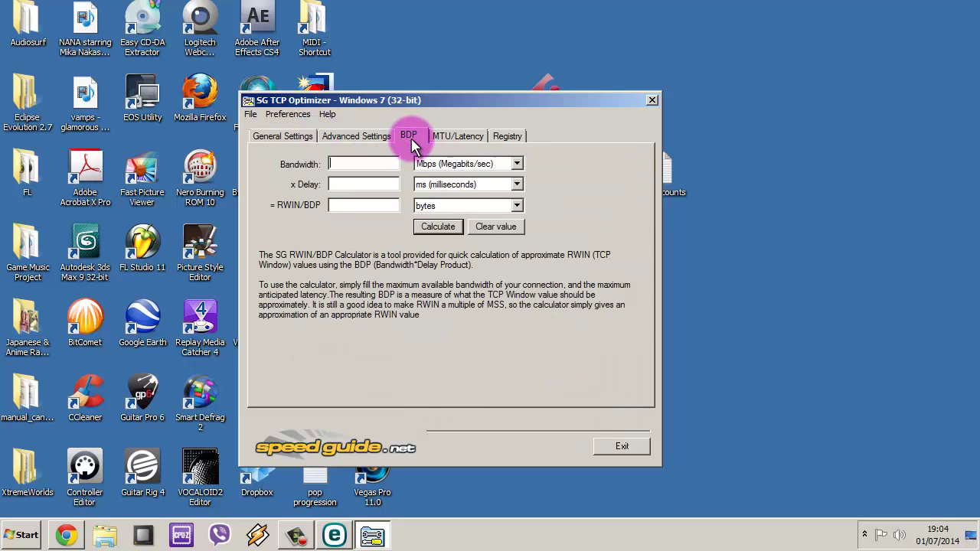
left_click(475, 137)
left_click(507, 136)
left_click(333, 136)
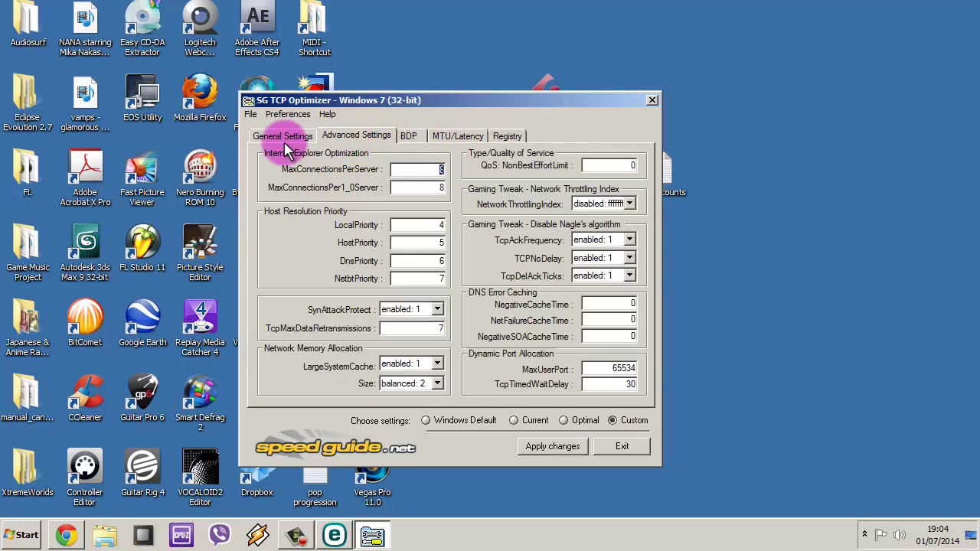
left_click(291, 141)
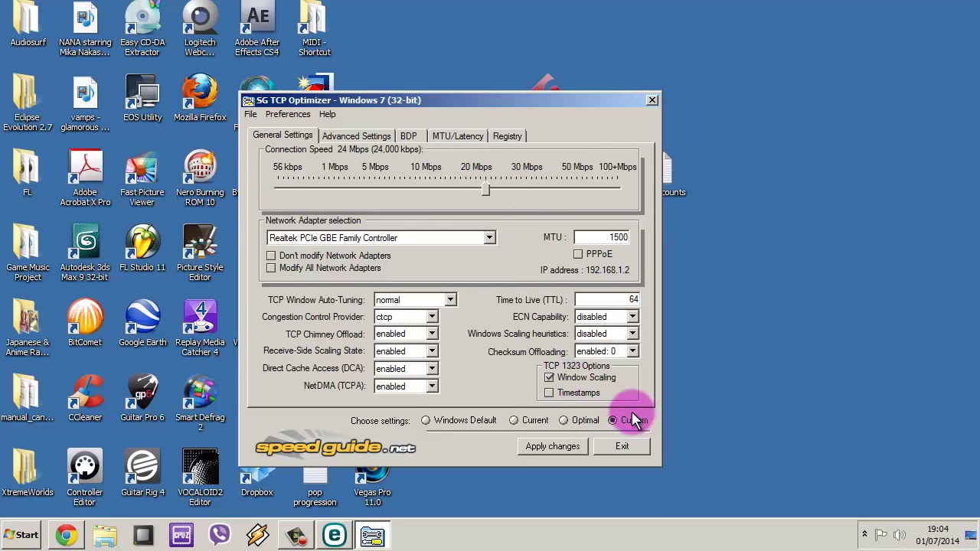
left_click(374, 142)
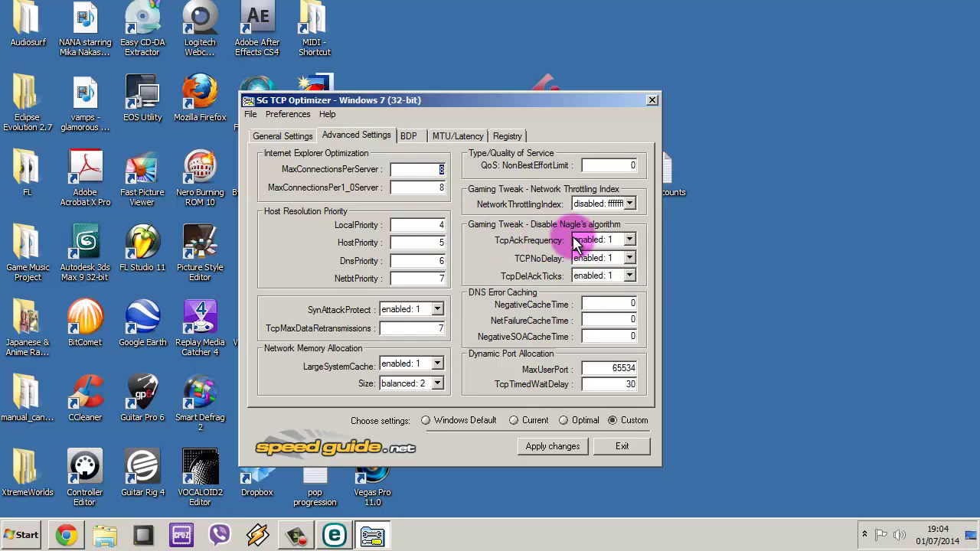
Apply the custom changes with Backup kept checked, and answer No to rebooting now.
left_click(545, 451)
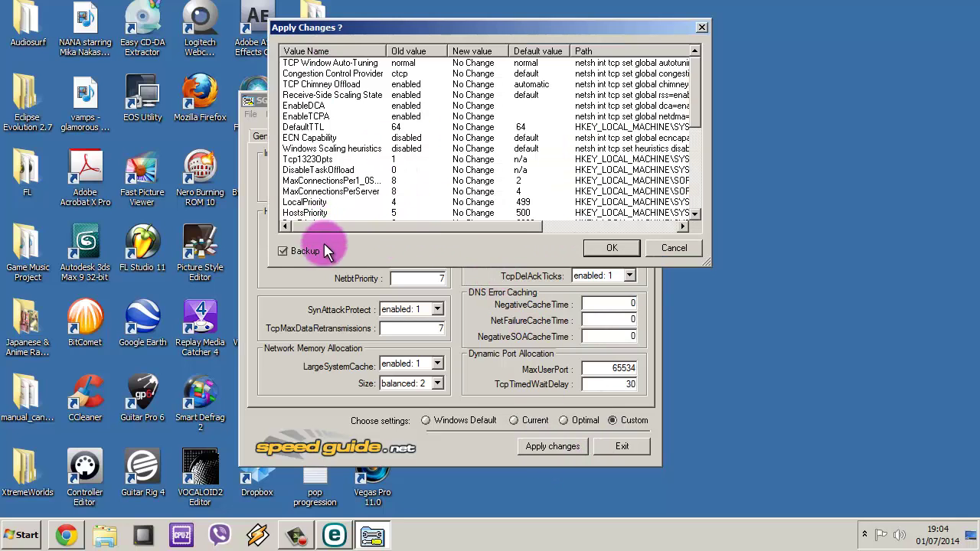
left_click(612, 250)
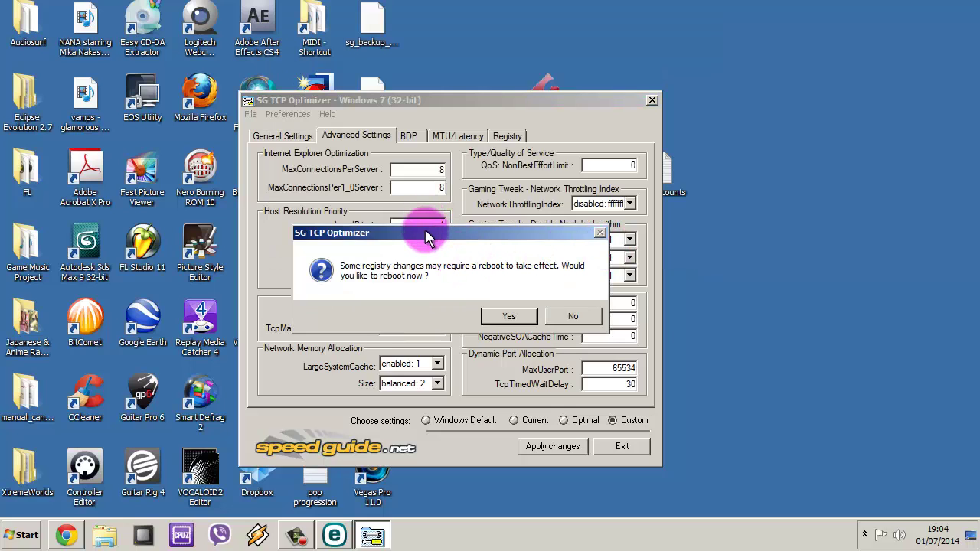
left_click_drag(427, 239, 448, 208)
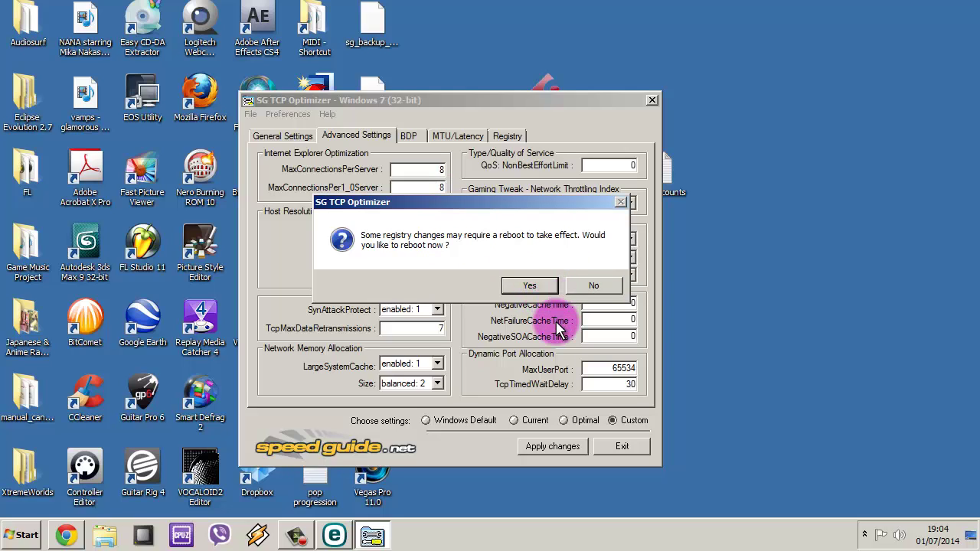
left_click(585, 288)
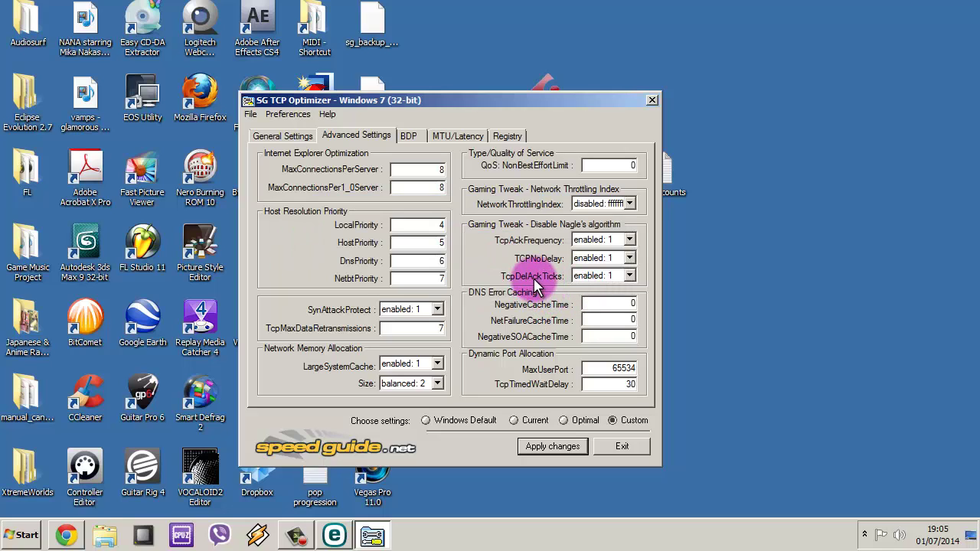
Exit SG TCP Optimizer, refreshing the desktop once along the way.
left_click(779, 422)
right_click(739, 316)
left_click(774, 367)
left_click(623, 447)
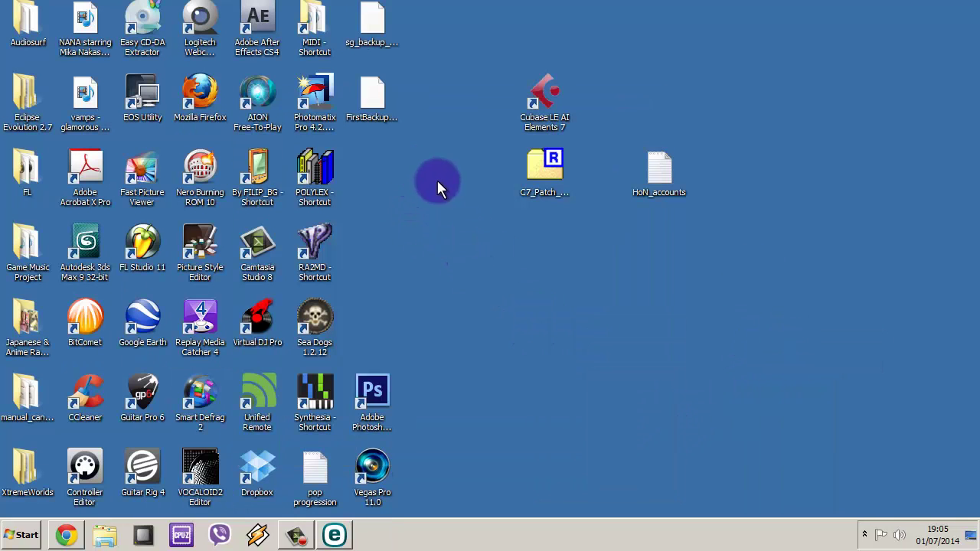
Refresh the desktop repeatedly from its right-click menu.
right_click(470, 218)
left_click(501, 253)
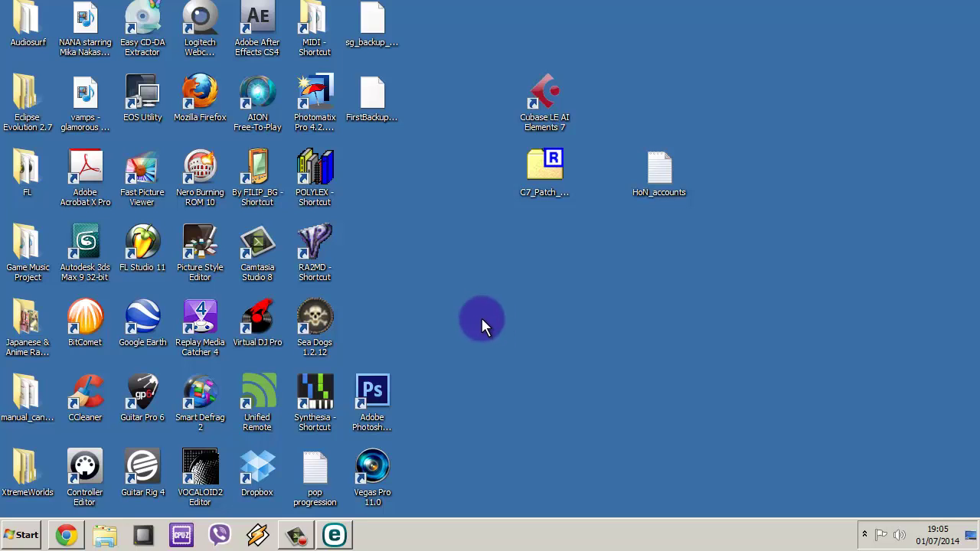
right_click(464, 303)
left_click(483, 330)
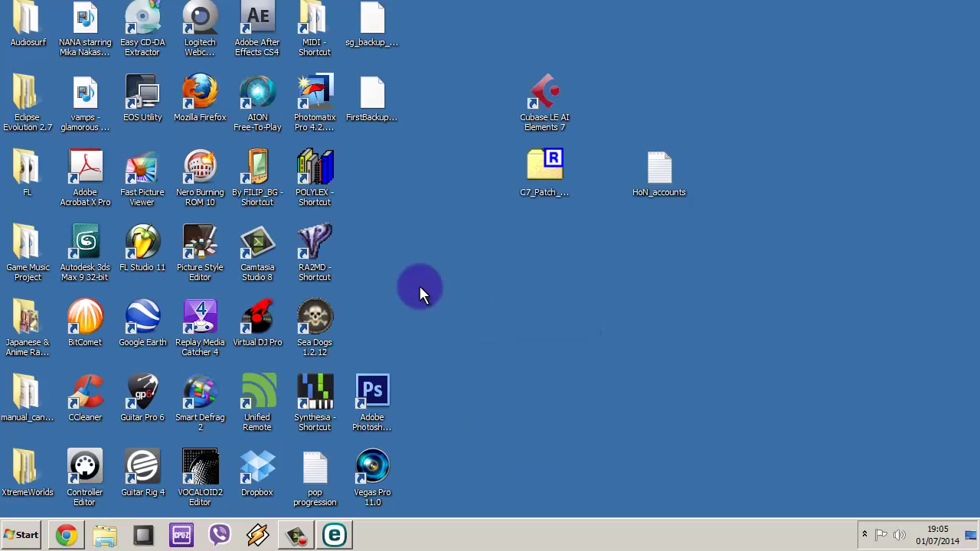
right_click(494, 326)
left_click(530, 360)
right_click(632, 358)
left_click(660, 198)
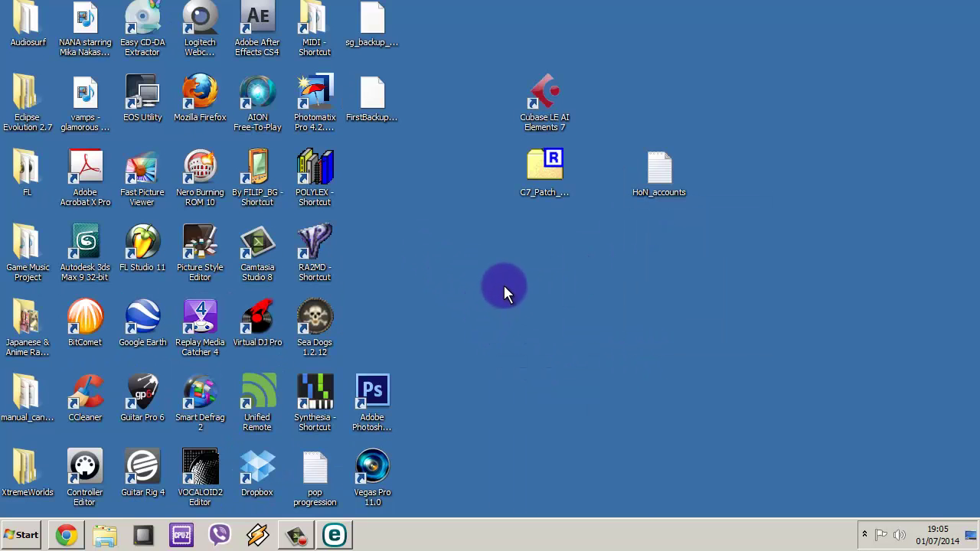
right_click(477, 275)
left_click(483, 290)
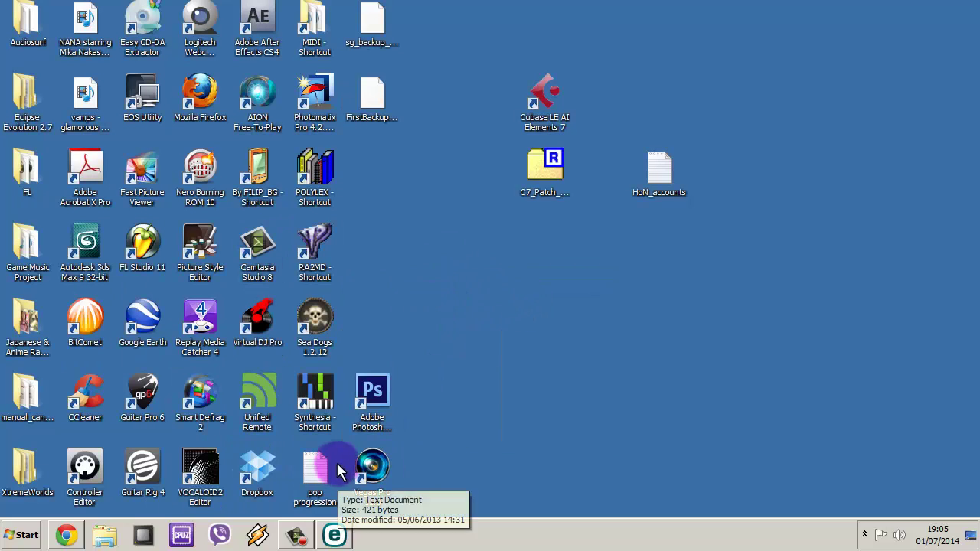
left_click_drag(429, 255, 789, 398)
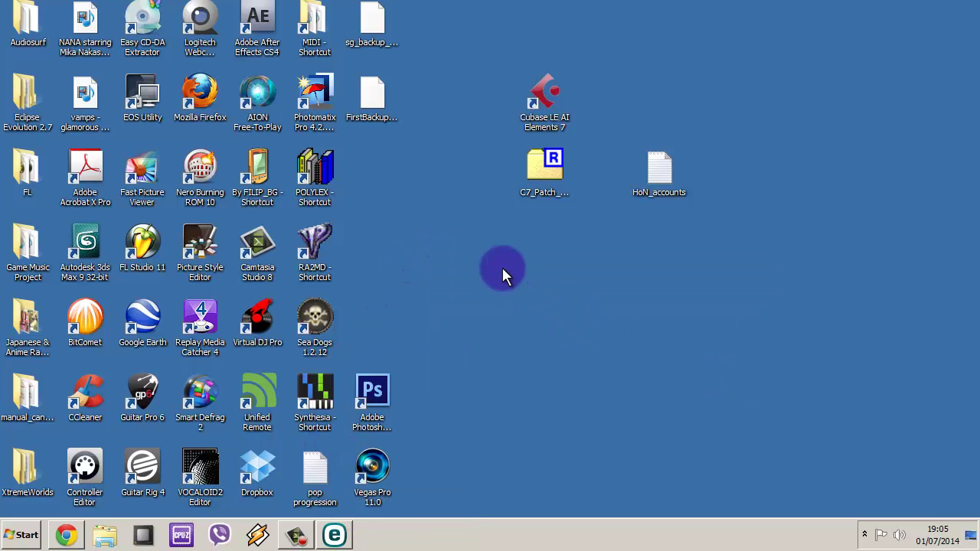
right_click(502, 268)
left_click(562, 303)
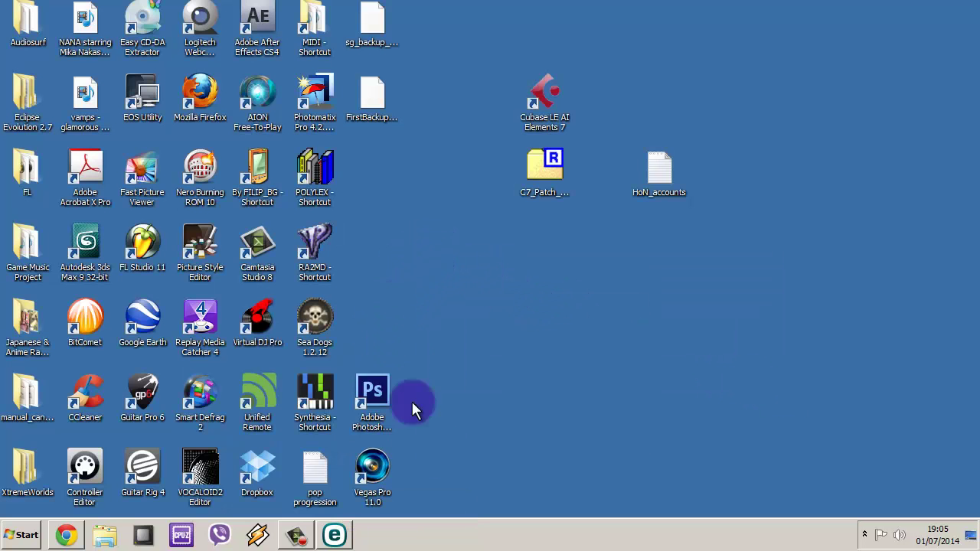
right_click(445, 265)
left_click(476, 301)
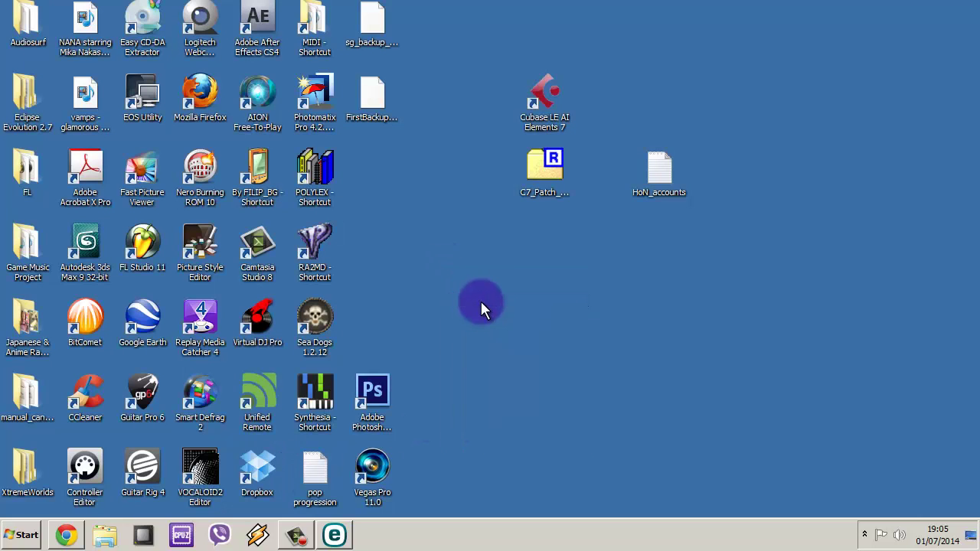
Restore Chrome from the taskbar to show the SpeedGuide TCP Optimizer v3.0.8 page.
left_click(66, 535)
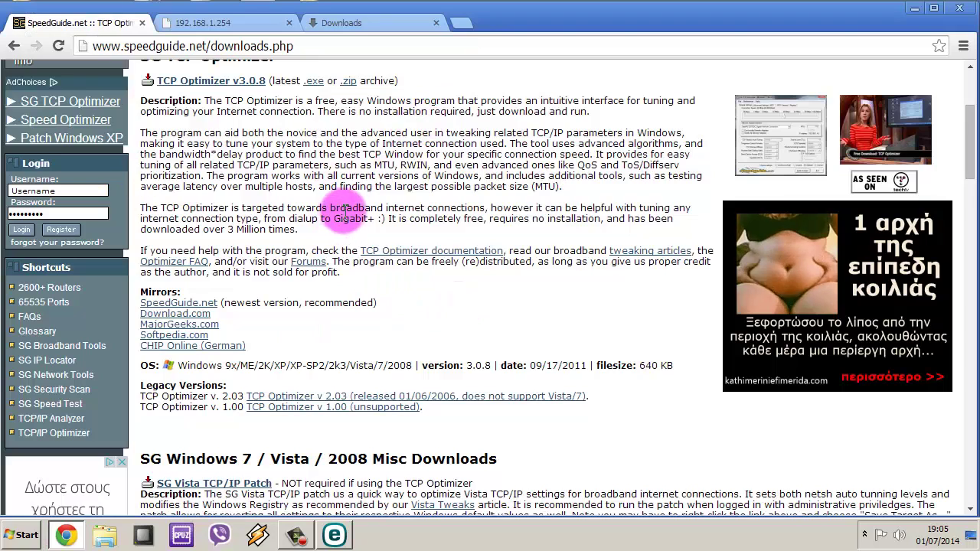